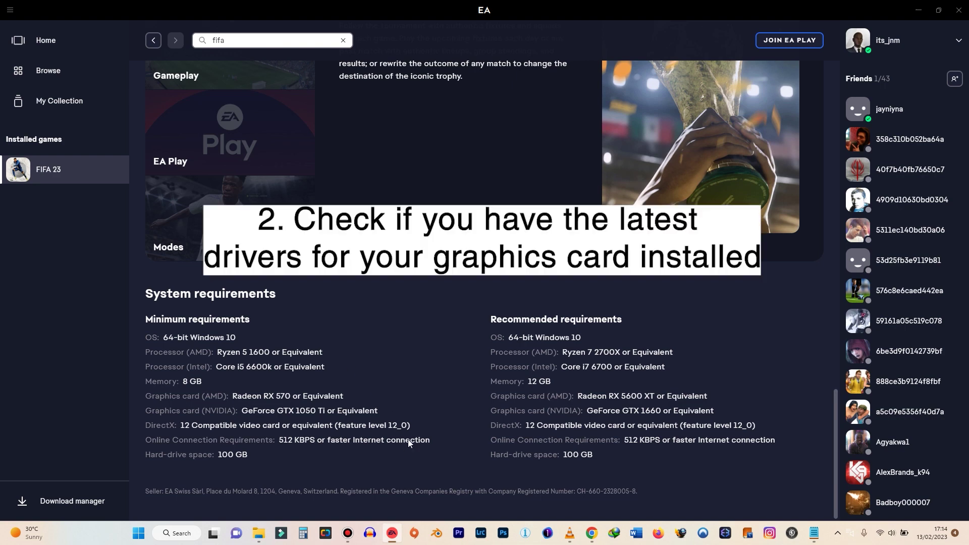
click(837, 538)
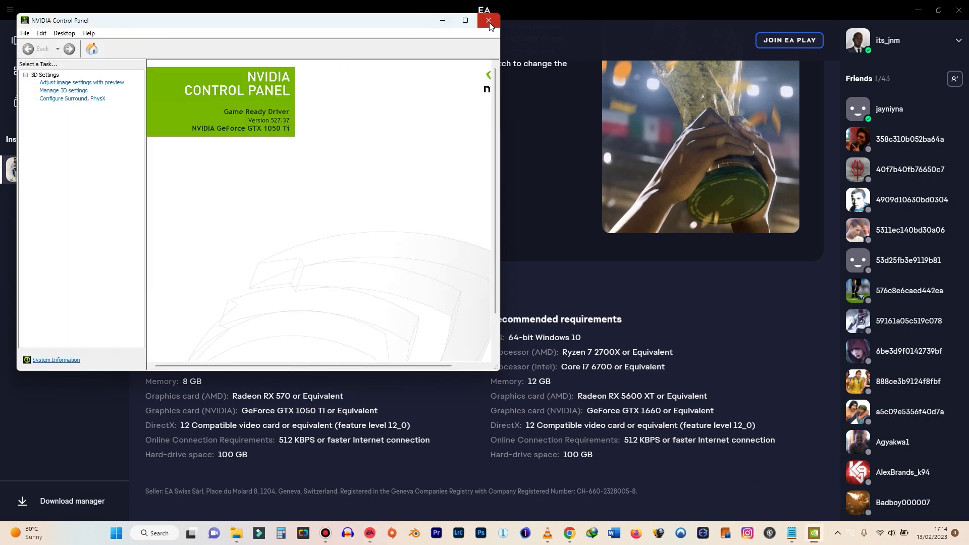
click(489, 20)
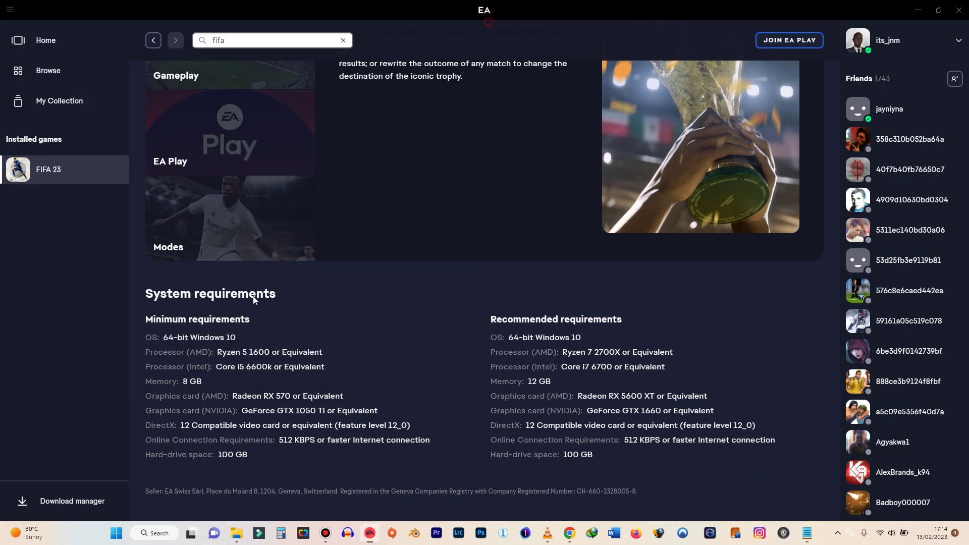
click(168, 537)
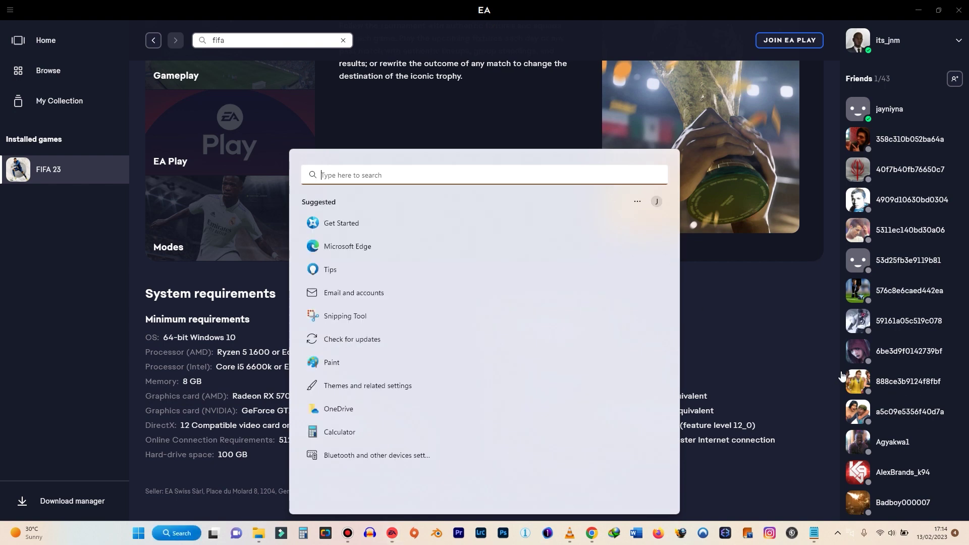
text(ge)
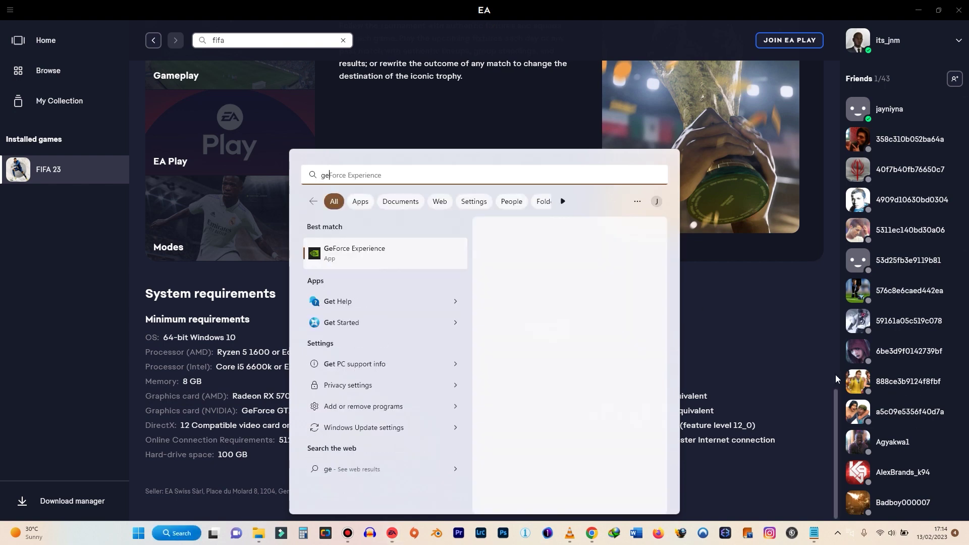
click(350, 262)
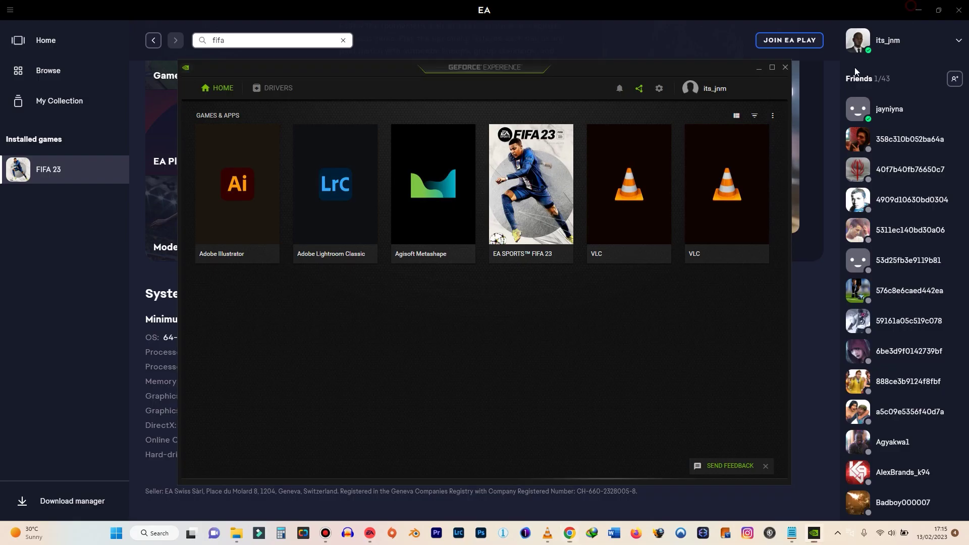
click(759, 69)
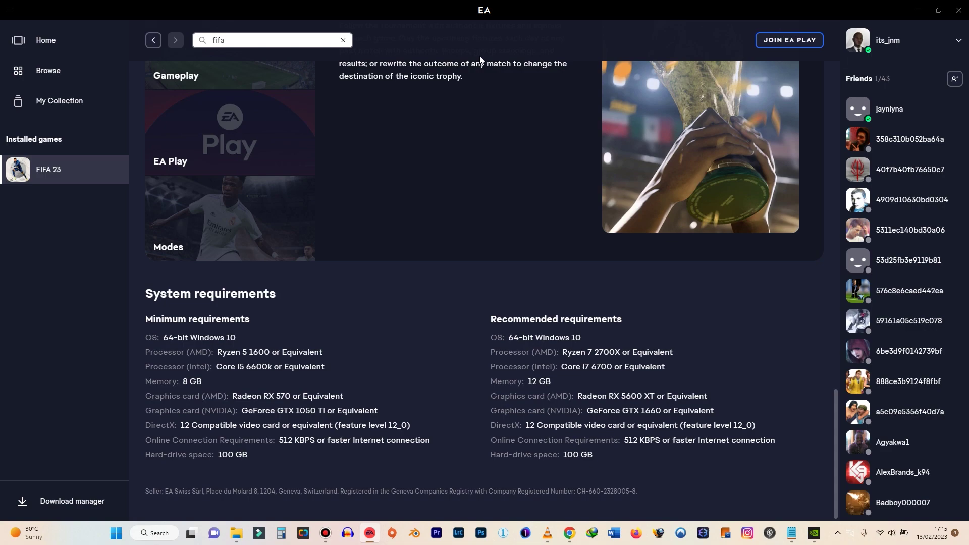
Sign out of the EA account from the app menu and close the EA sign-in window
scroll(567, 321, up, 10)
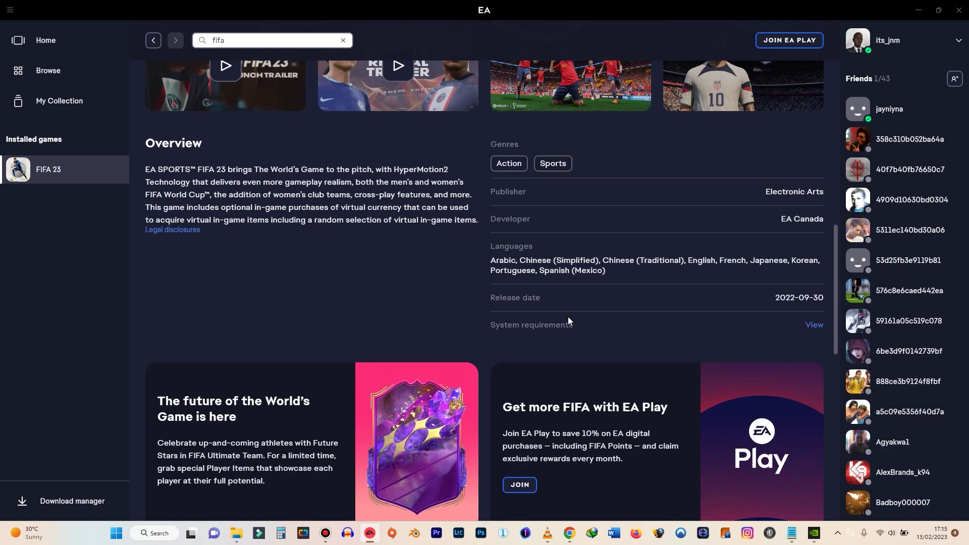
scroll(569, 320, up, 10)
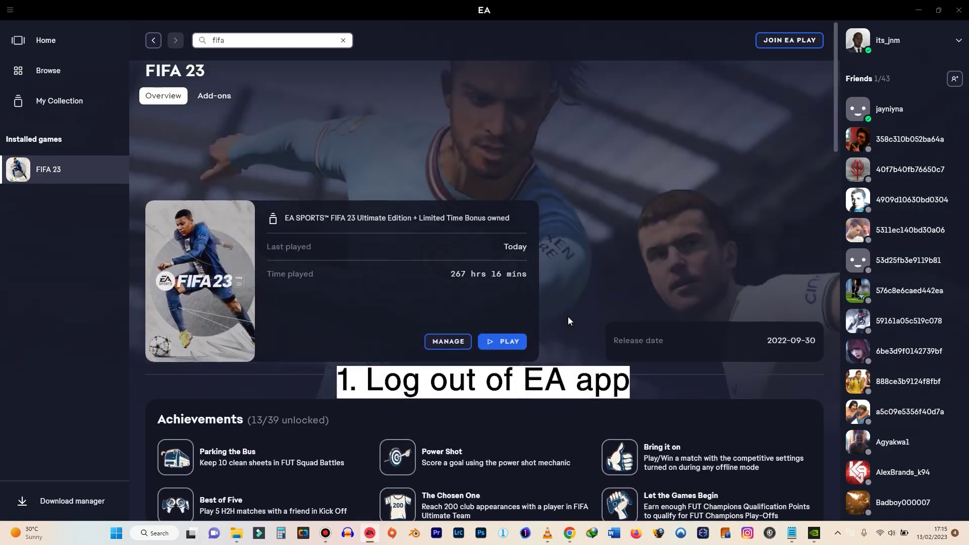
mouse_move(905, 132)
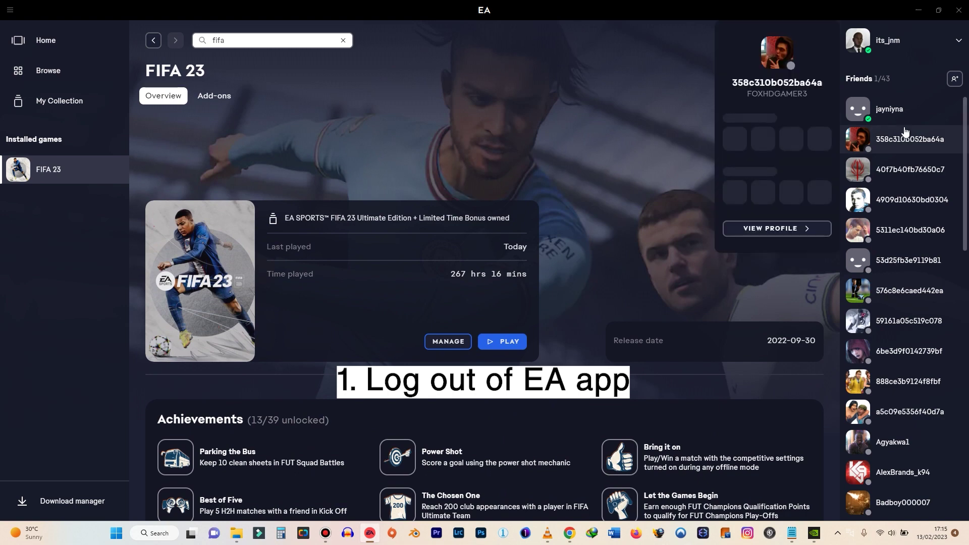
click(6, 10)
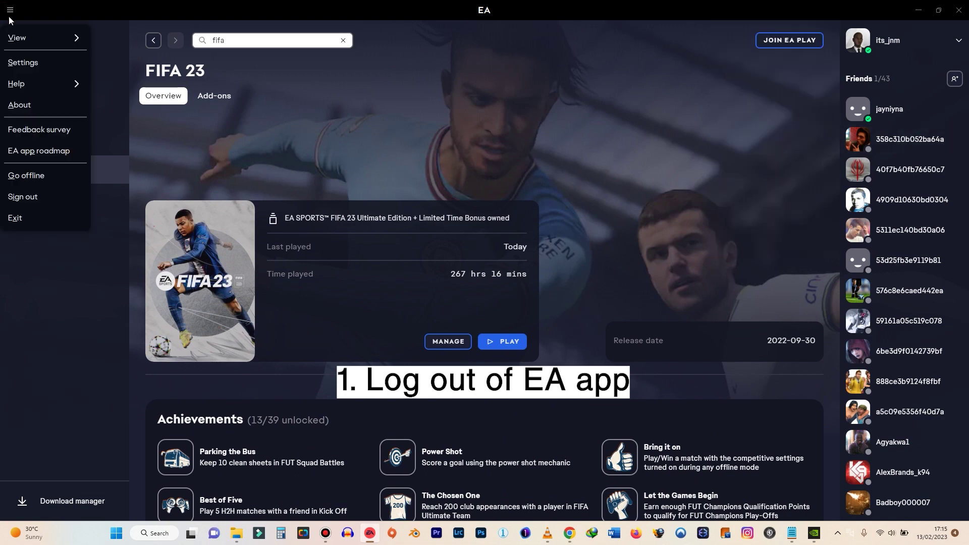
click(36, 198)
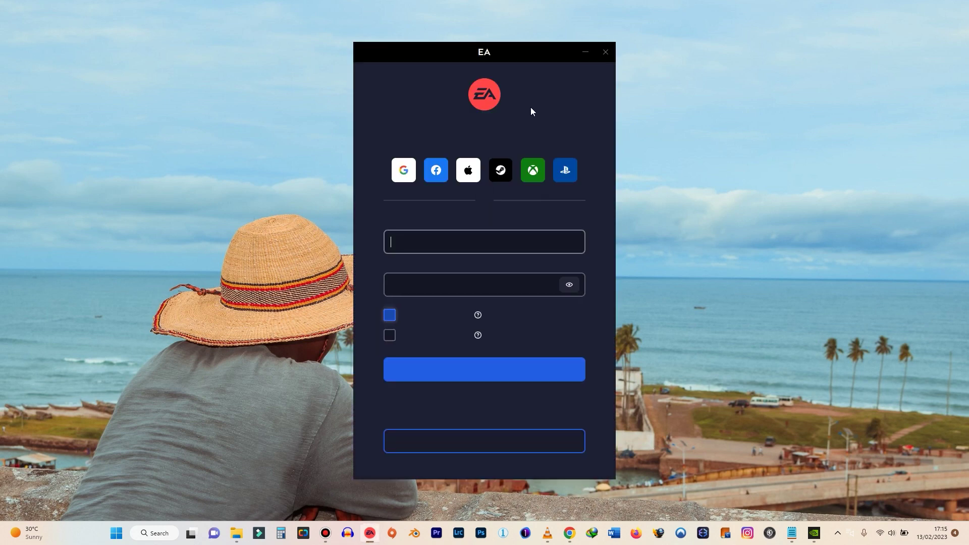
click(606, 54)
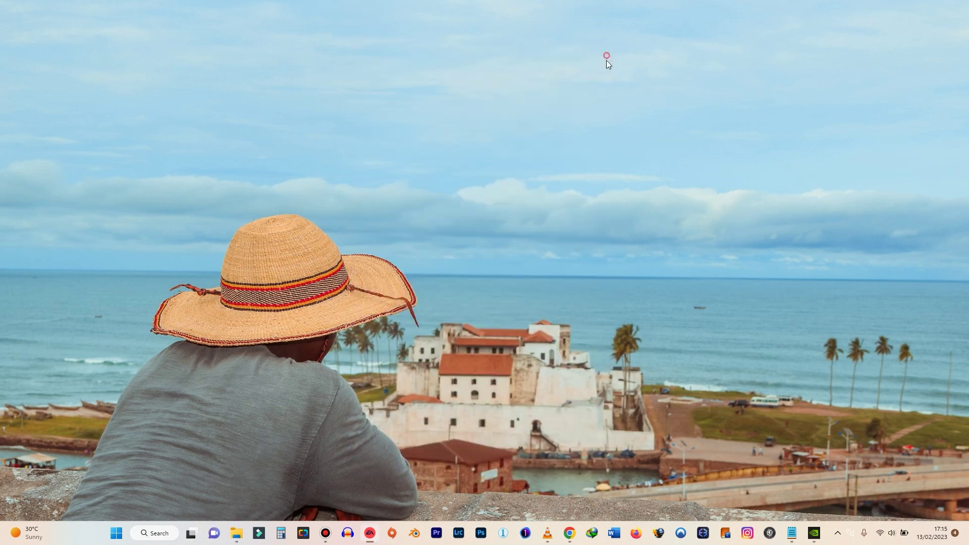
click(838, 534)
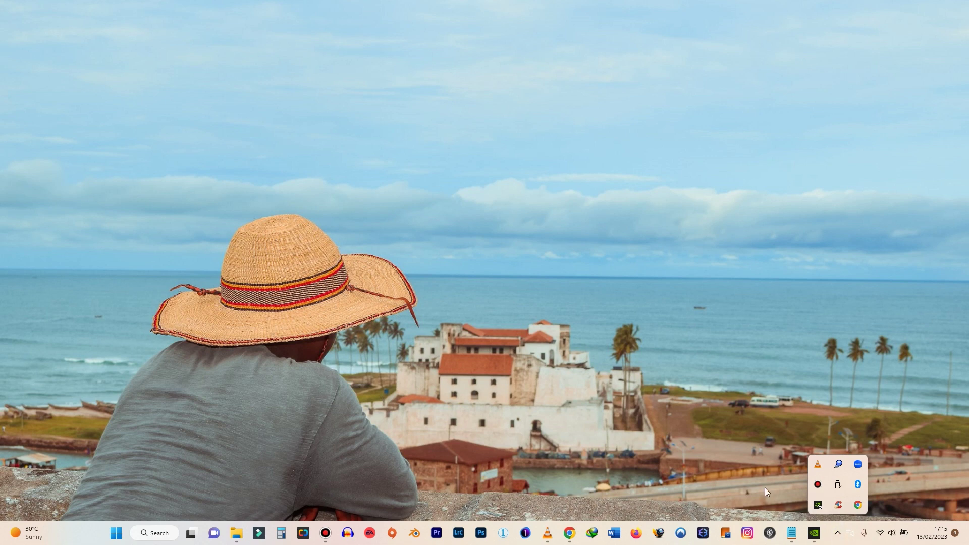
Open Task Manager from the taskbar menu, dismissing the stray Bluetooth menu and Settings window
right_click(835, 533)
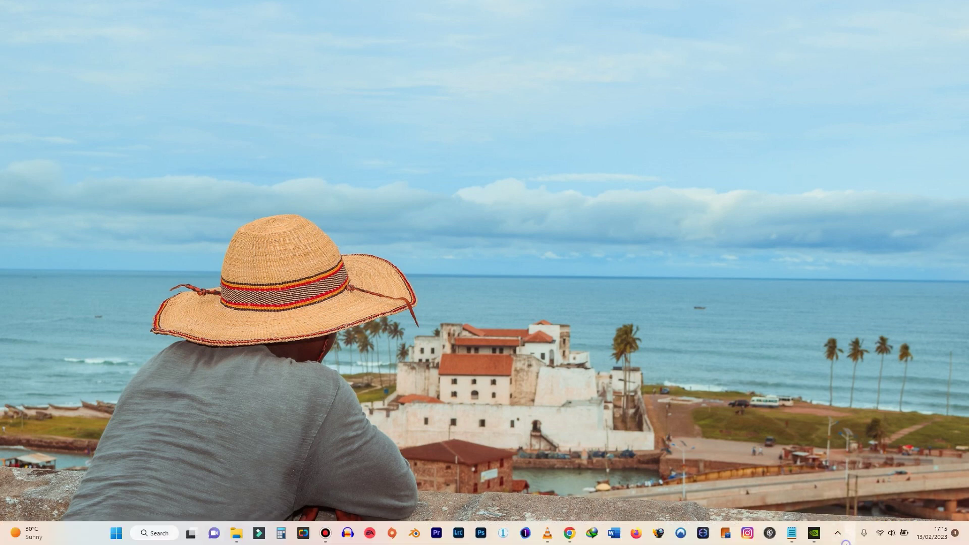
key(Escape)
right_click(830, 536)
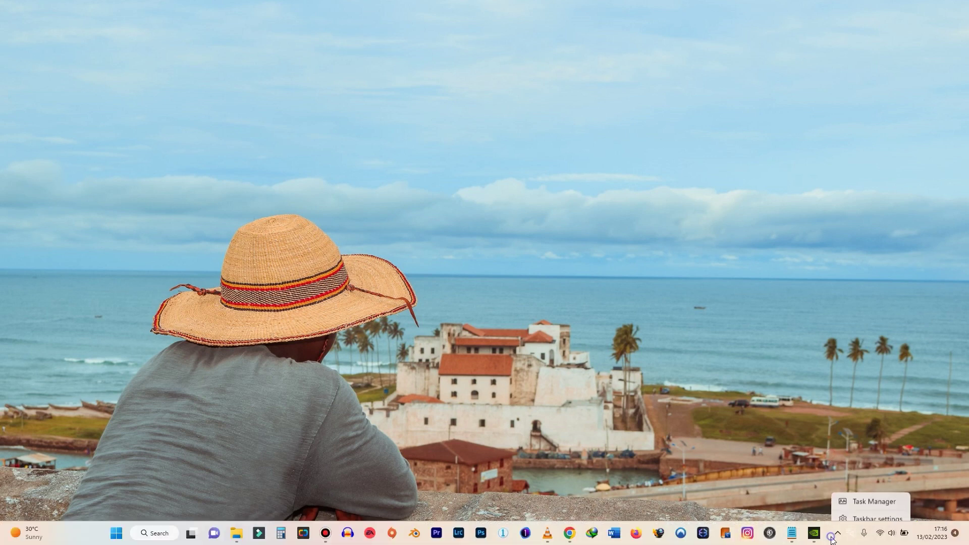
key(Escape)
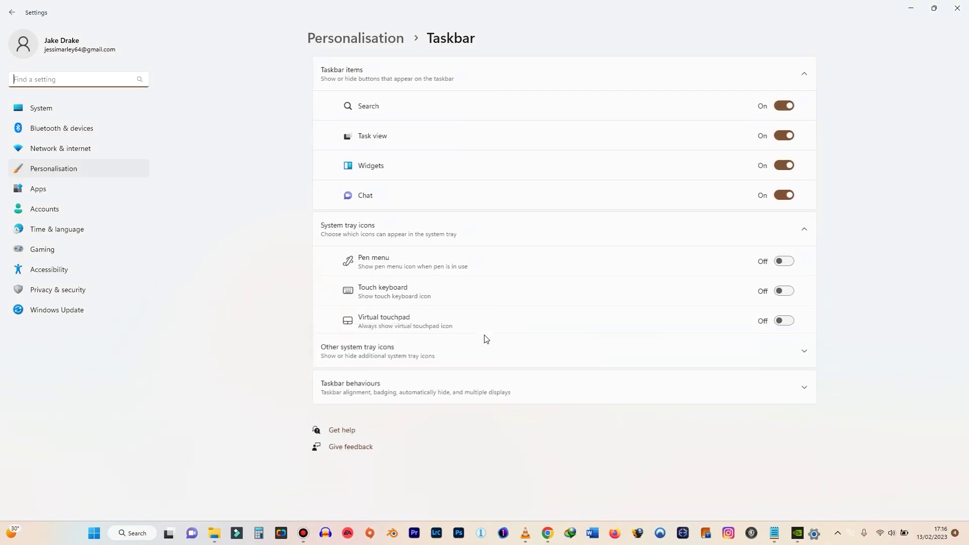
click(957, 8)
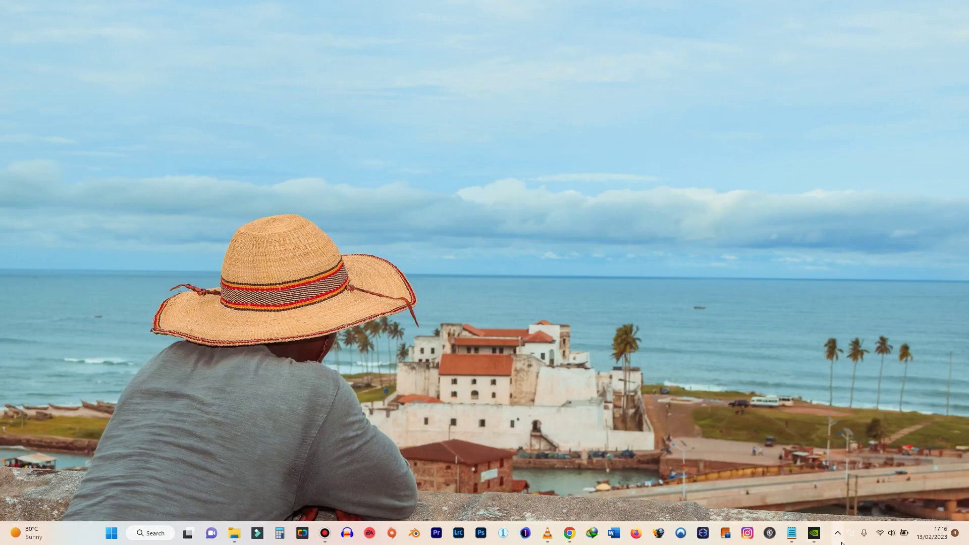
right_click(848, 528)
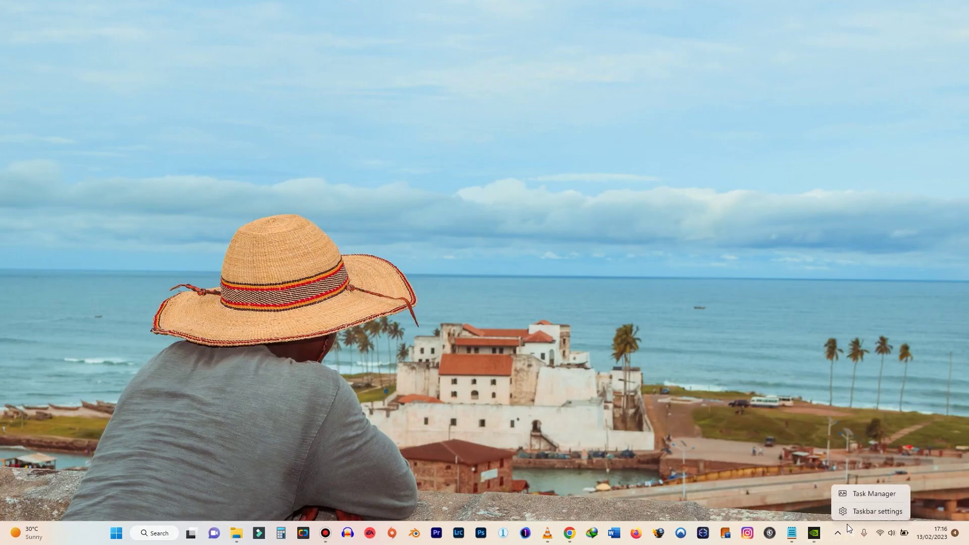
click(864, 493)
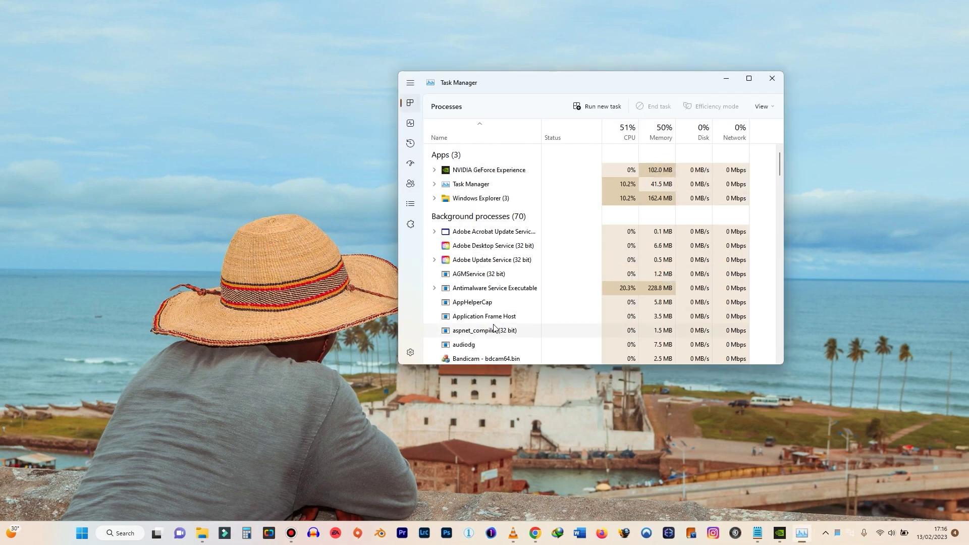
End the EA Background Service process, then close Task Manager
scroll(495, 328, down, 8)
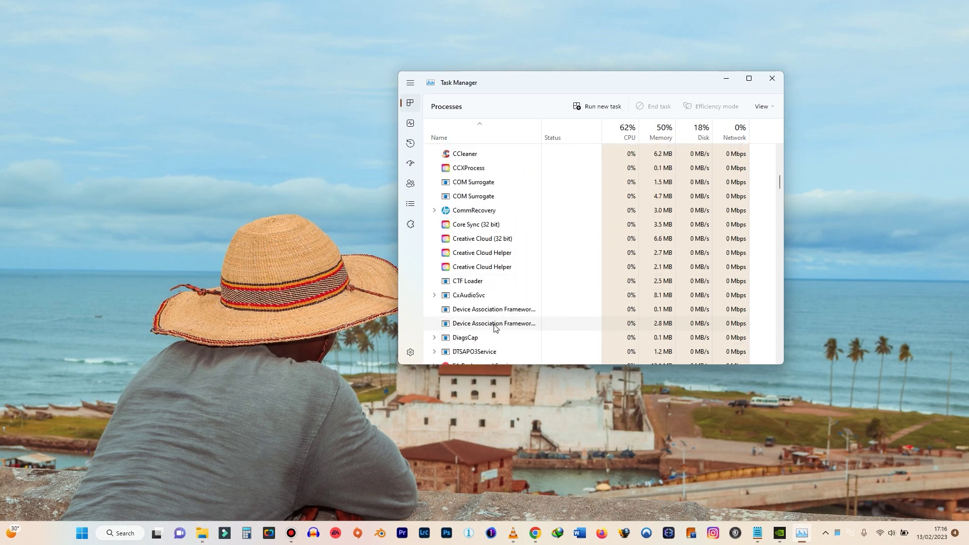
scroll(494, 328, down, 4)
click(482, 200)
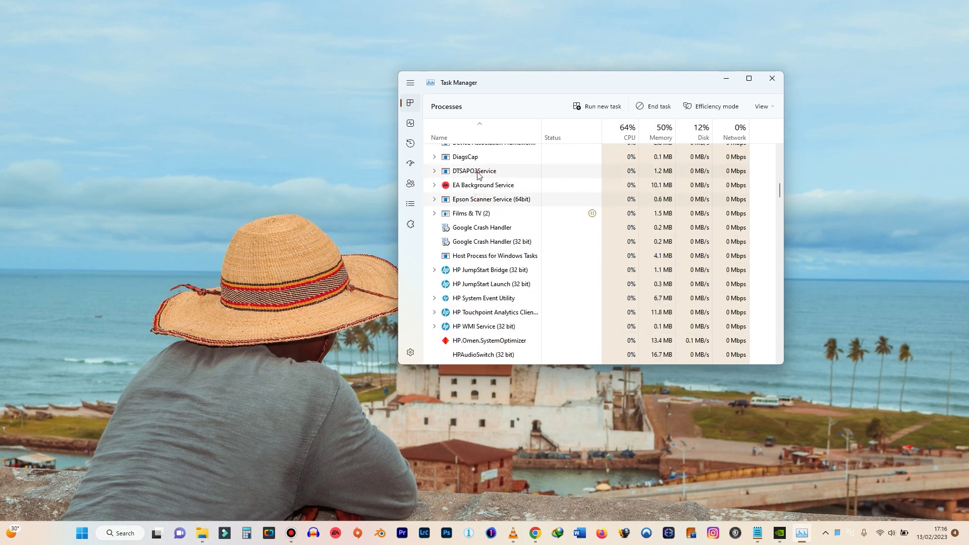
right_click(486, 186)
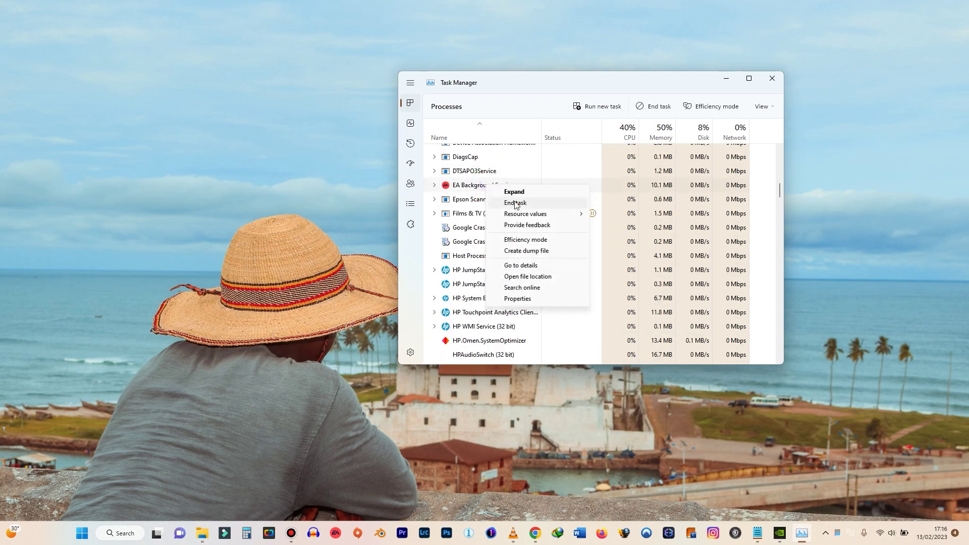
click(515, 203)
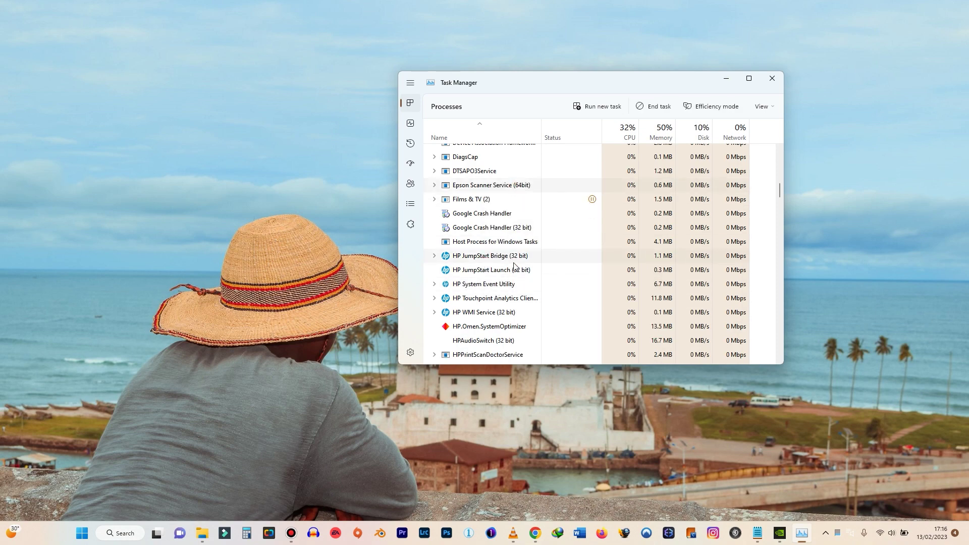
scroll(510, 267, up, 10)
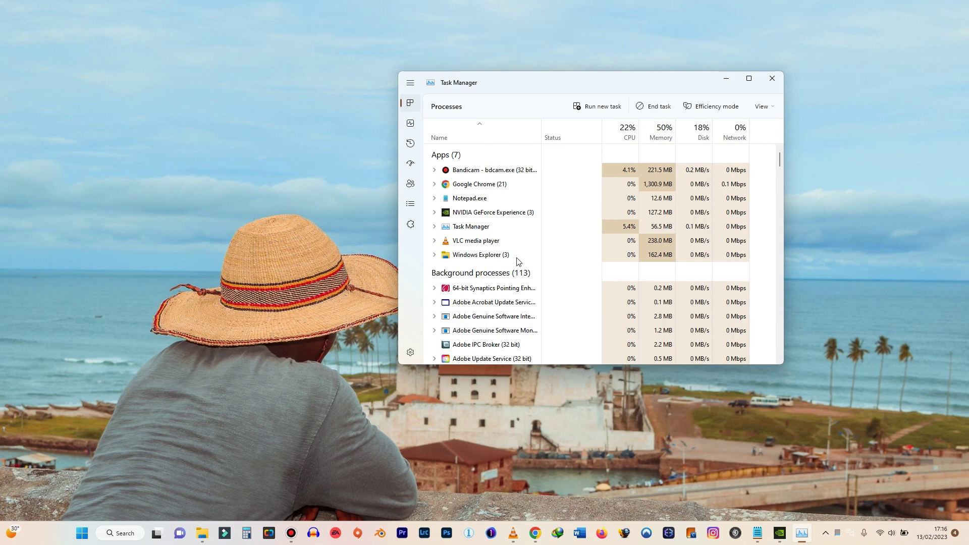
click(771, 78)
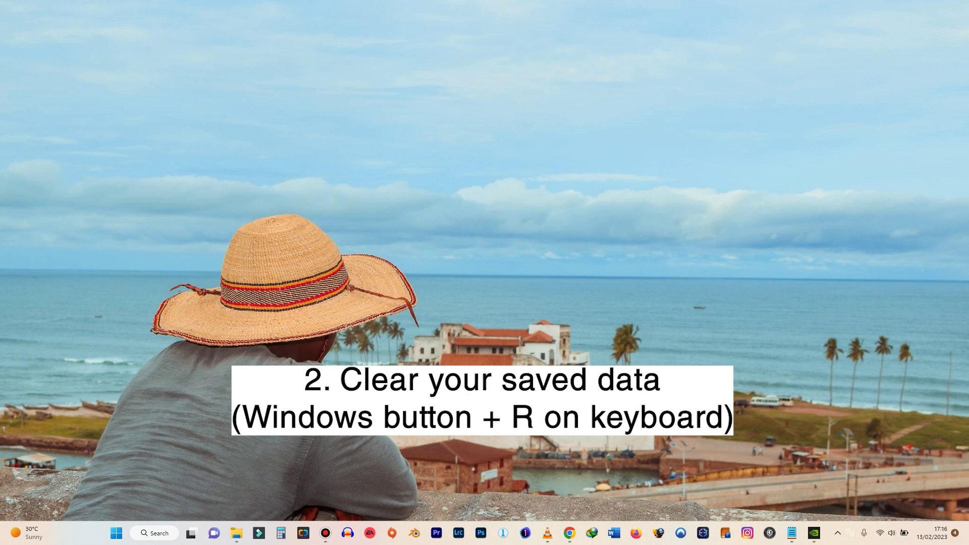
Run %AppData% from the Run dialog to open the AppData Roaming folder
key(super+r)
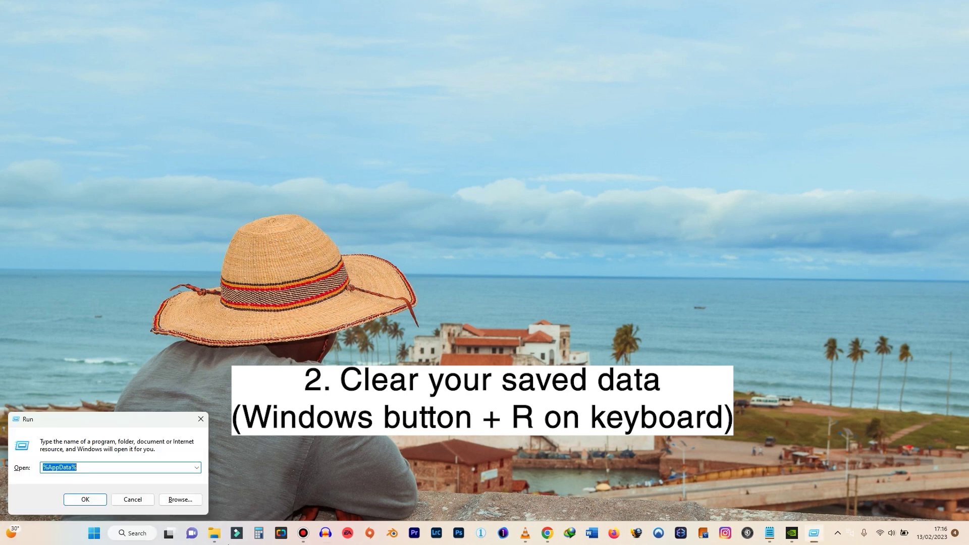
click(48, 469)
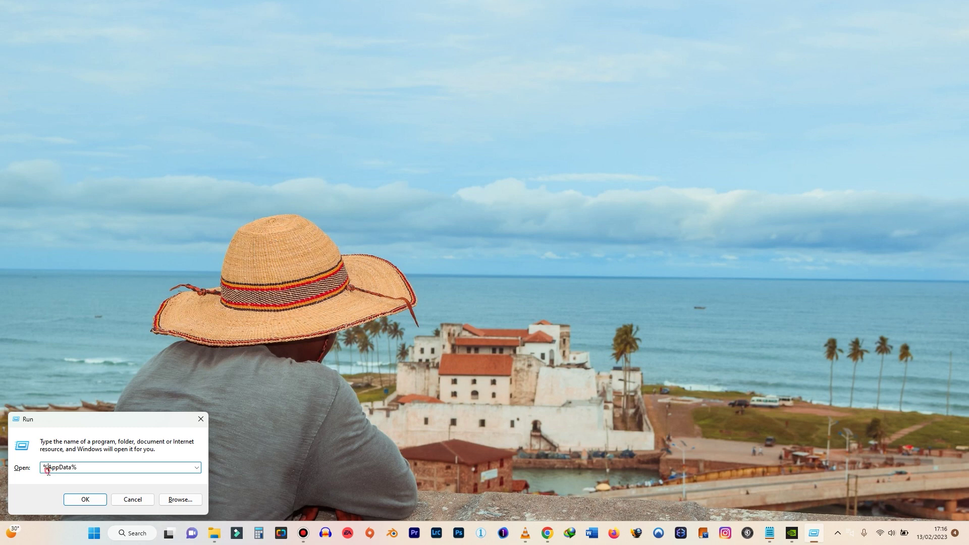
click(83, 471)
click(98, 502)
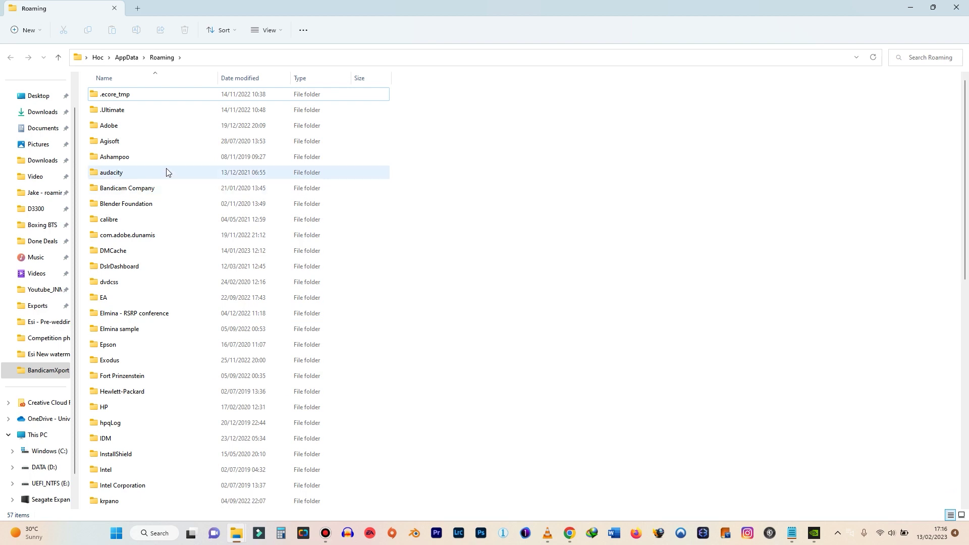
Find the EA folder in Roaming and inspect its contents, including the AC subfolder
mouse_move(164, 174)
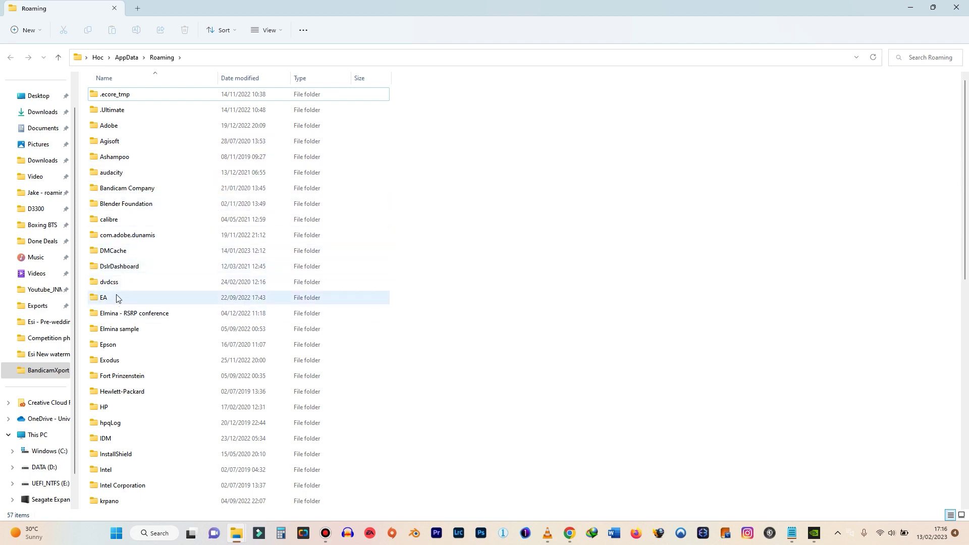
click(137, 298)
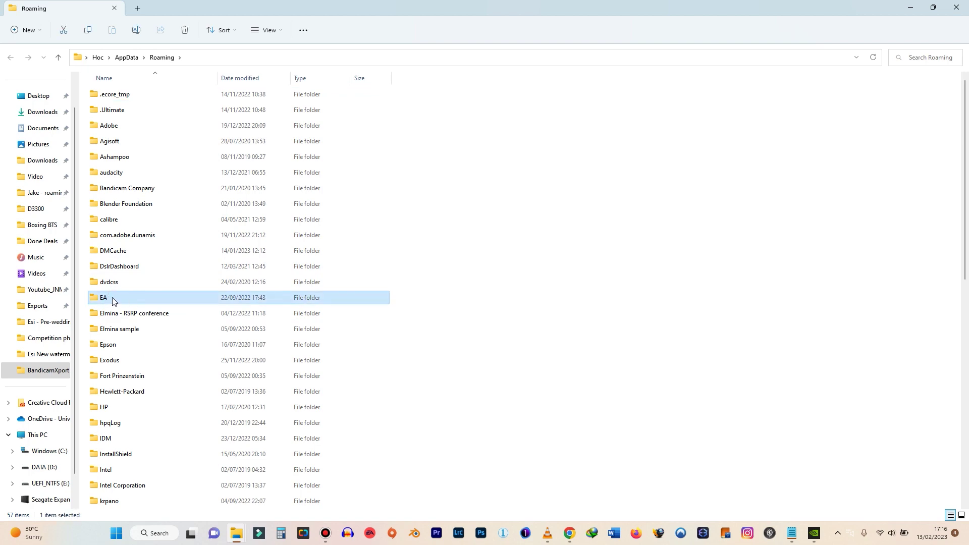
scroll(120, 304, down, 10)
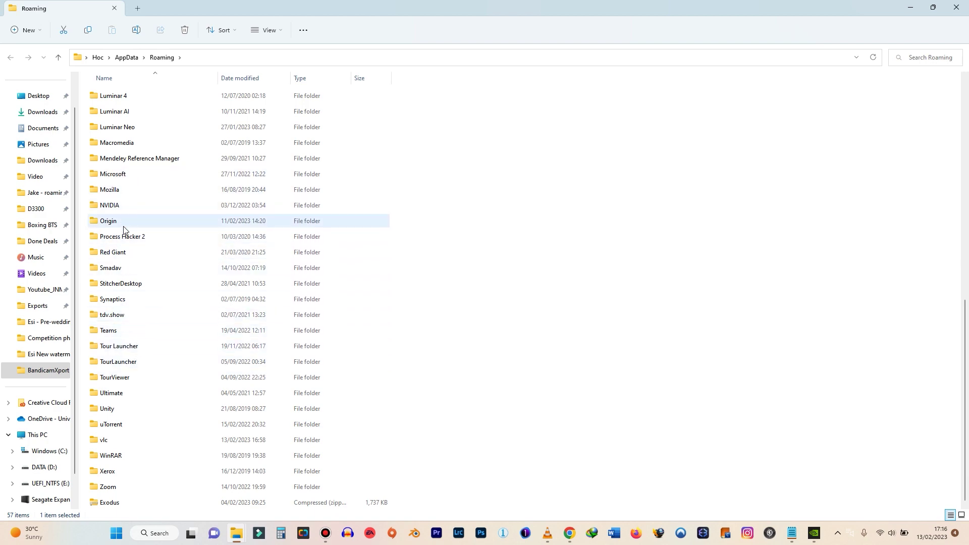
scroll(120, 225, up, 2)
scroll(119, 222, up, 8)
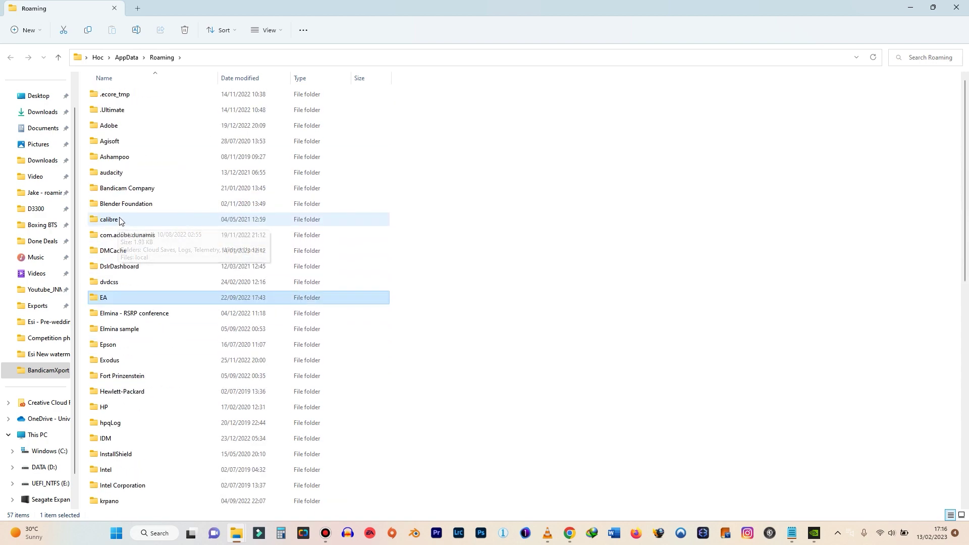
double_click(105, 299)
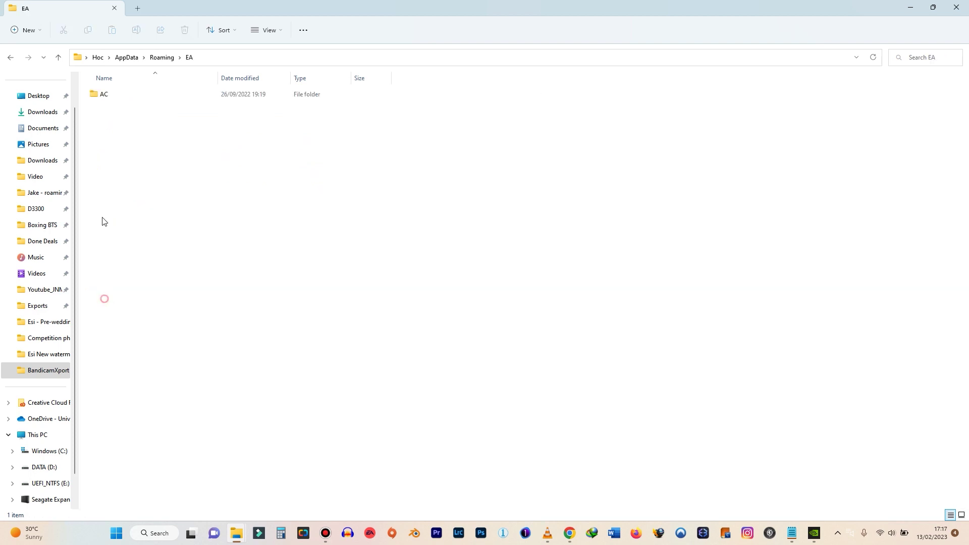
double_click(113, 95)
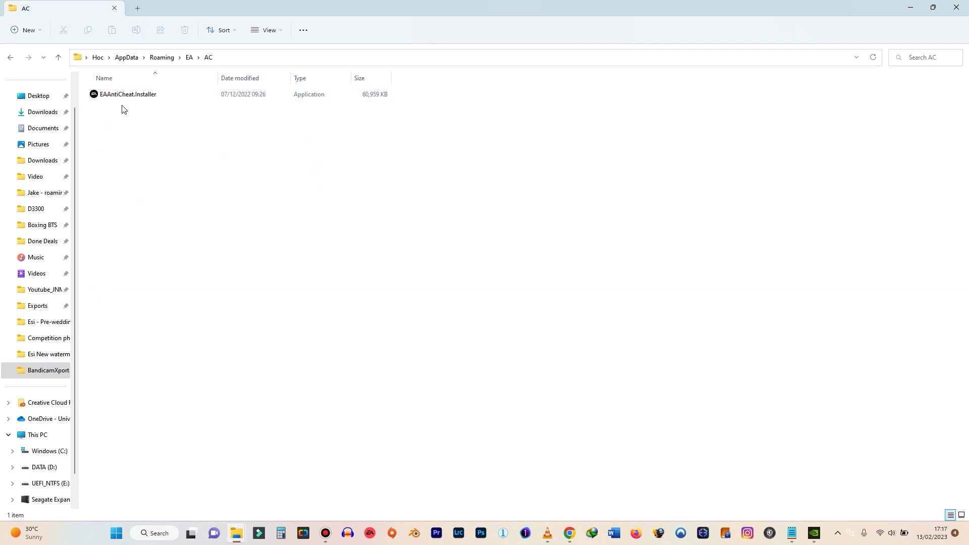
Return to Roaming, delete the EA folder, and close File Explorer
key(alt+Left)
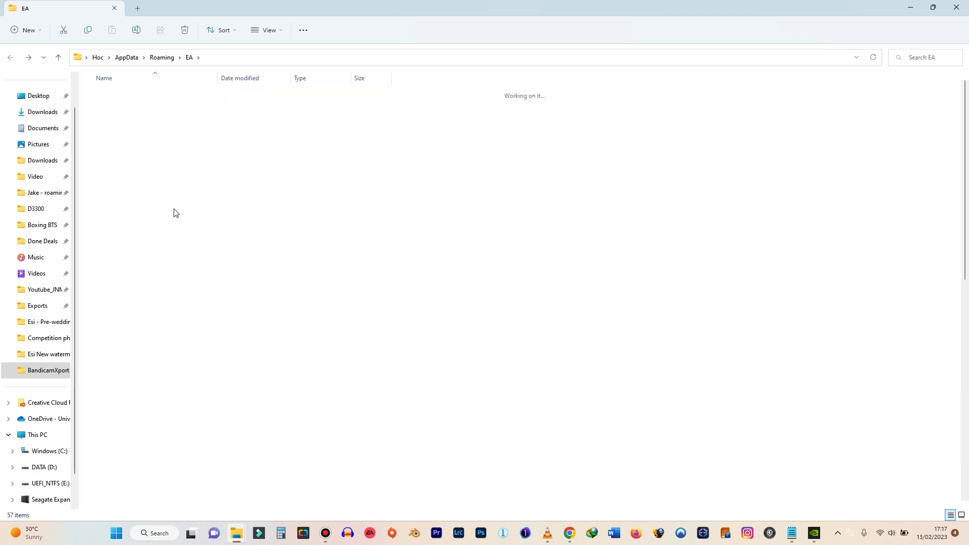
key(alt+Left)
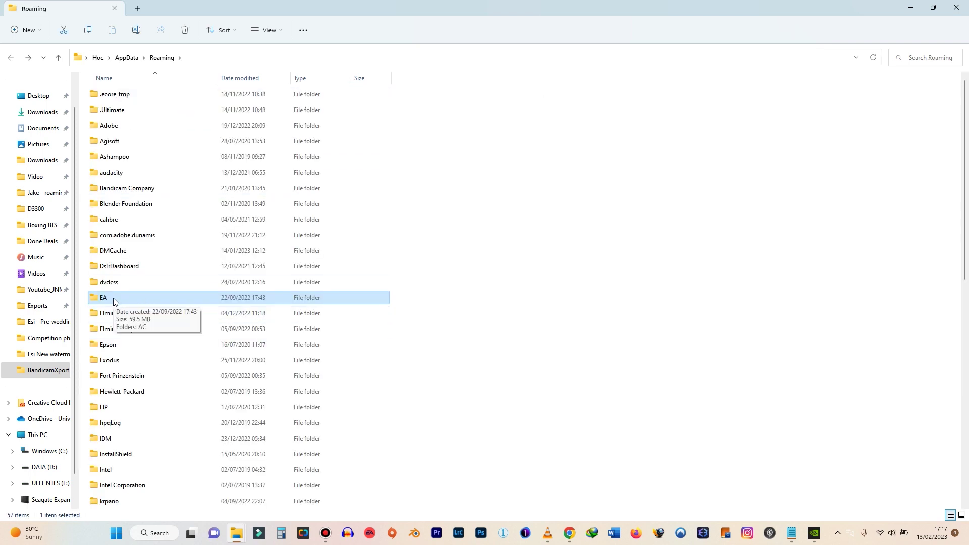
key(Delete)
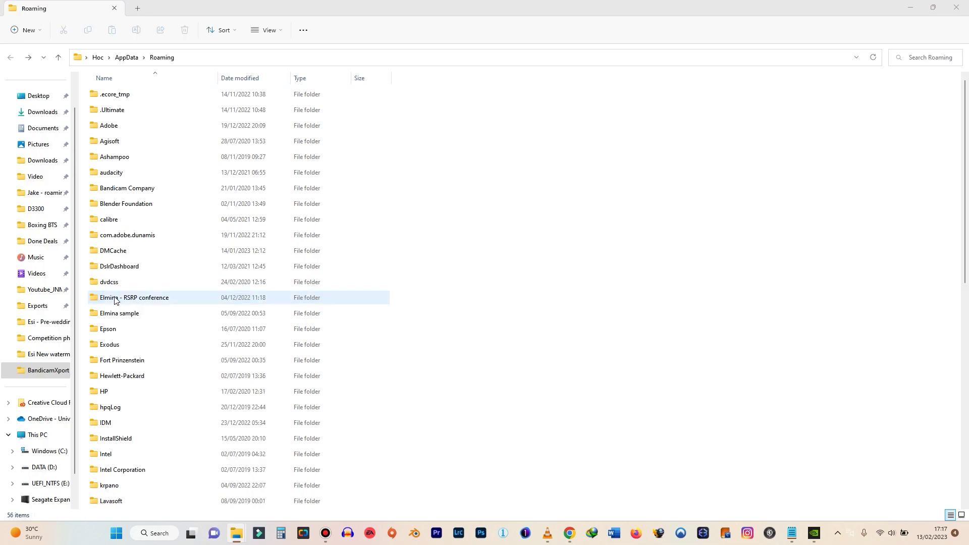
click(956, 7)
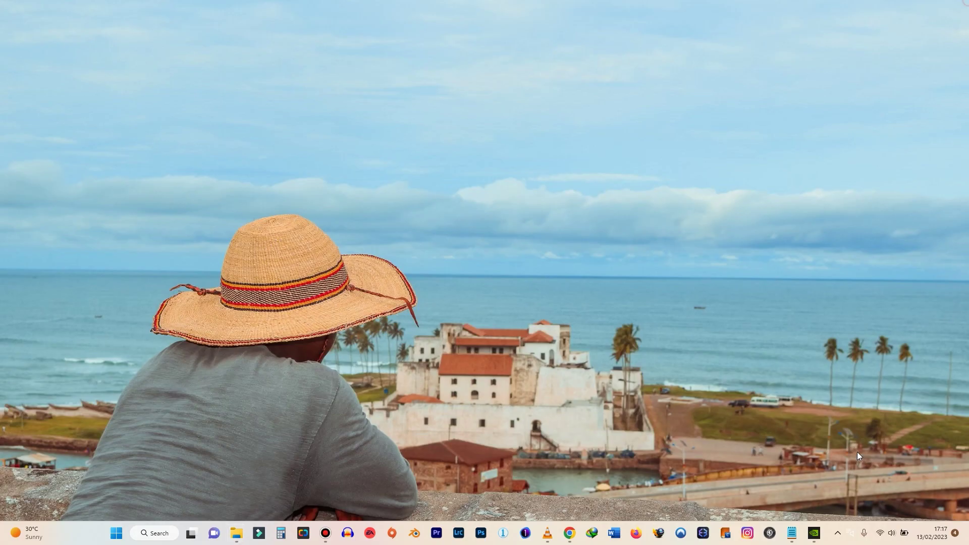
Refresh the Windows desktop from its right-click menu
right_click(587, 84)
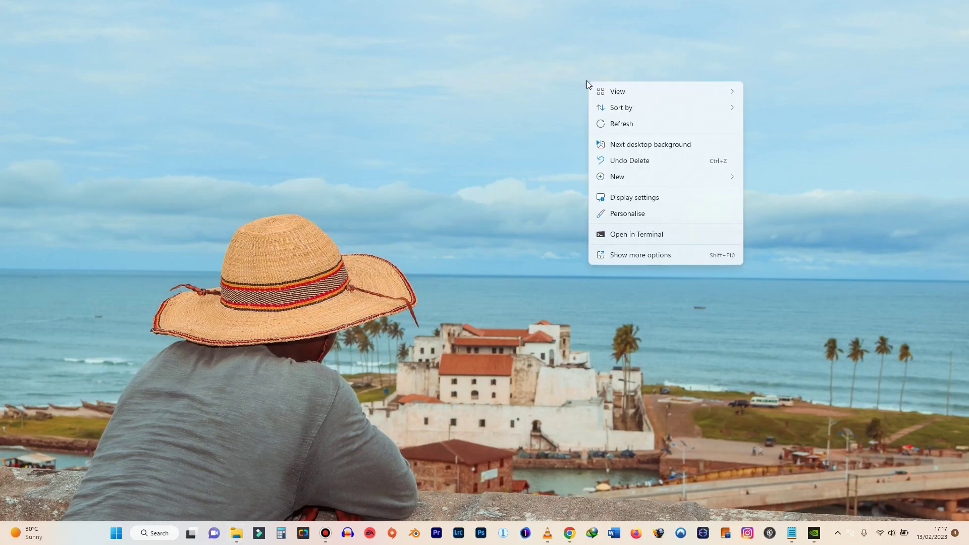
click(629, 123)
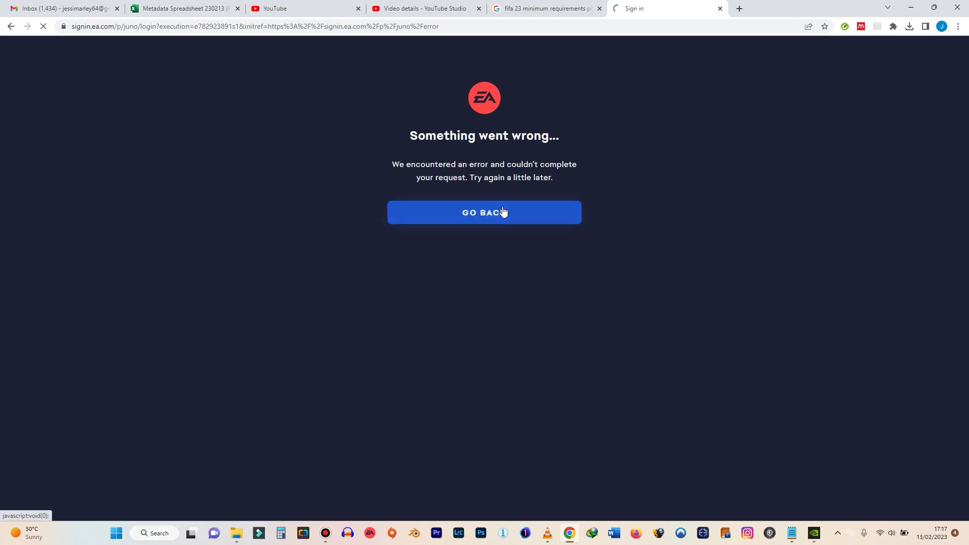
Retry past the sign-in error page and open the FIFA 23 game page
click(508, 213)
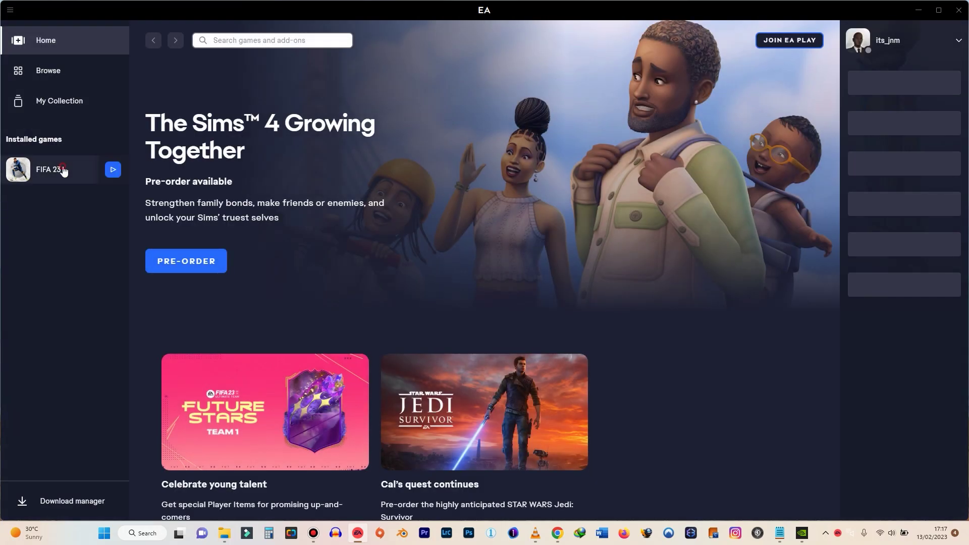
click(63, 170)
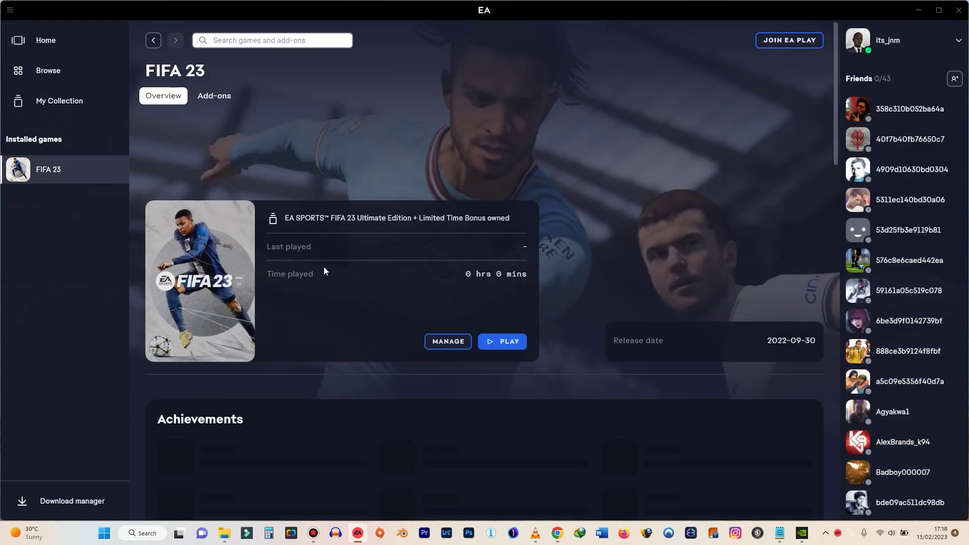
Open FIFA 23's properties and browse to its install folder D:\Origin Games\FIFA 23
click(439, 347)
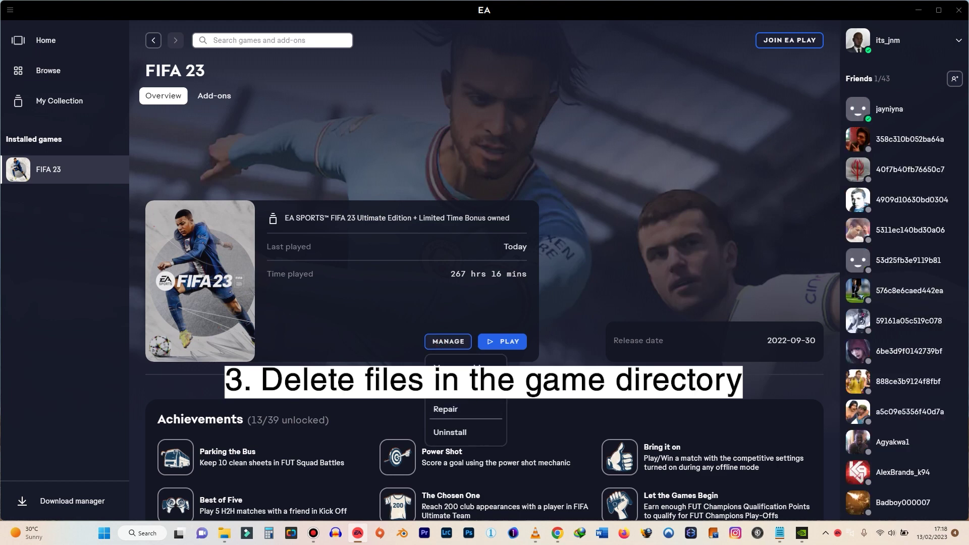
click(454, 386)
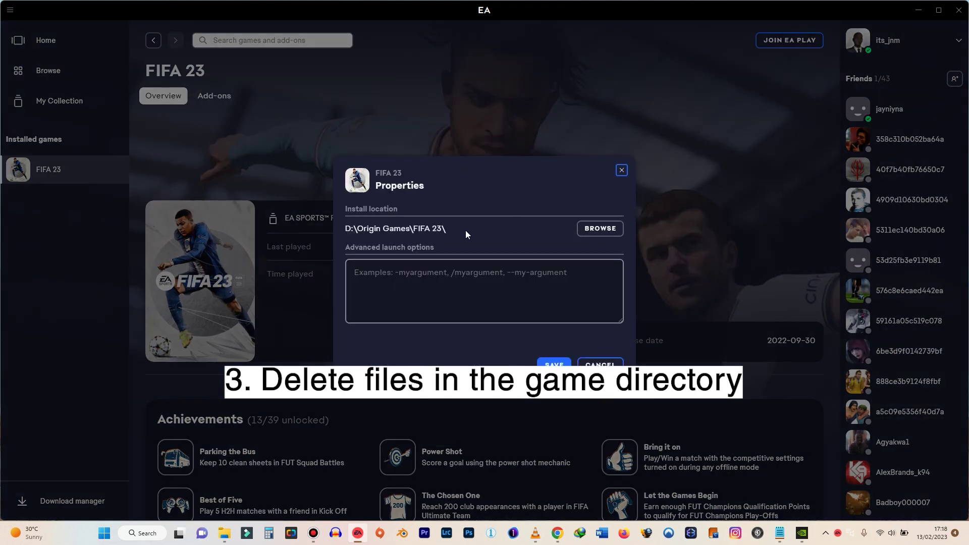
click(599, 231)
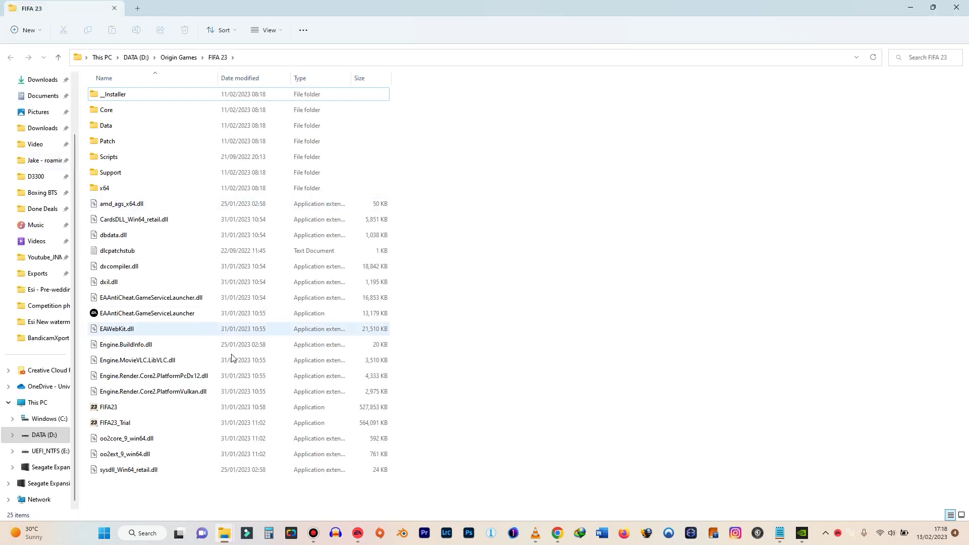
Delete the 16 loose files in the FIFA 23 folder, sparing FIFA23 and FIFA23_Trial, then close Explorer
drag(131, 502, 113, 207)
ctrl+click(132, 407)
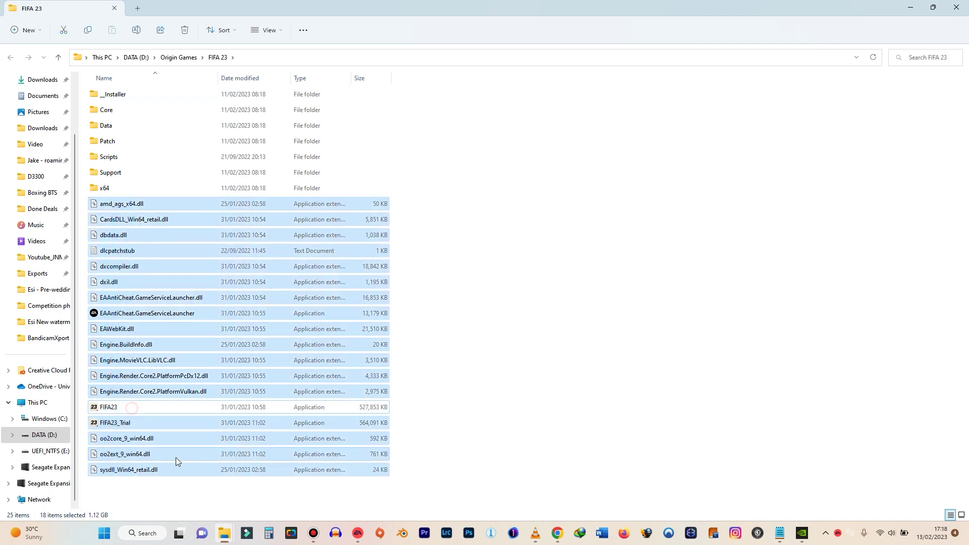
ctrl+click(147, 424)
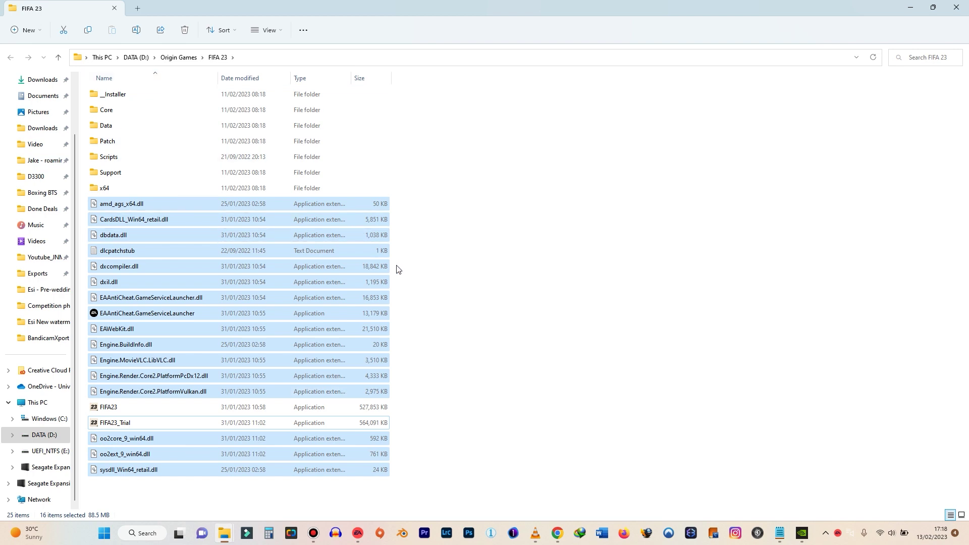
key(Delete)
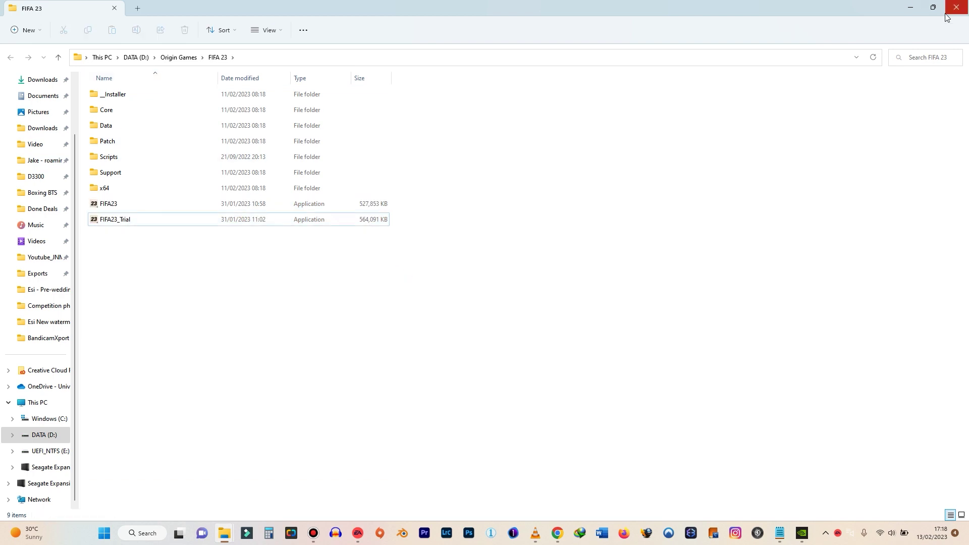
click(910, 8)
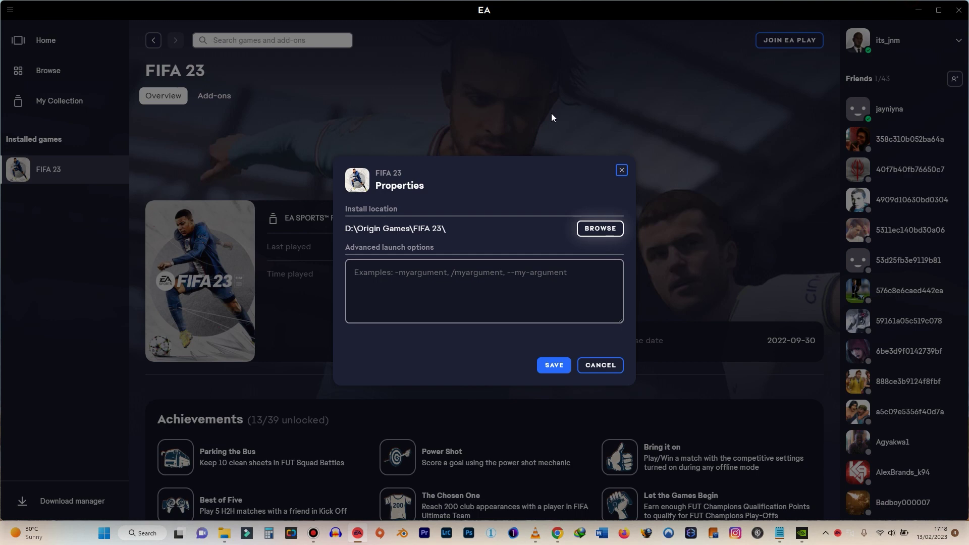
Close FIFA 23's properties without saving and start a Repair of the game
click(600, 365)
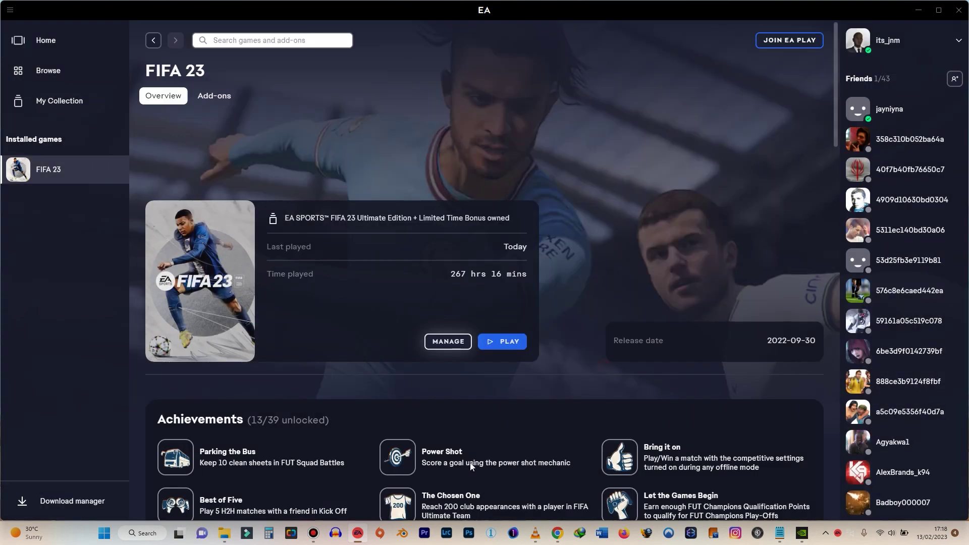
click(448, 343)
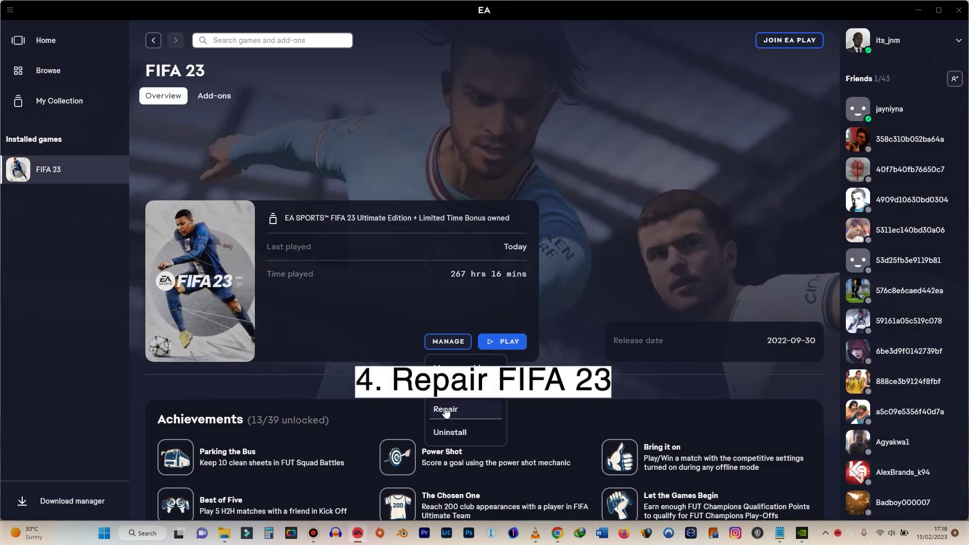
click(564, 235)
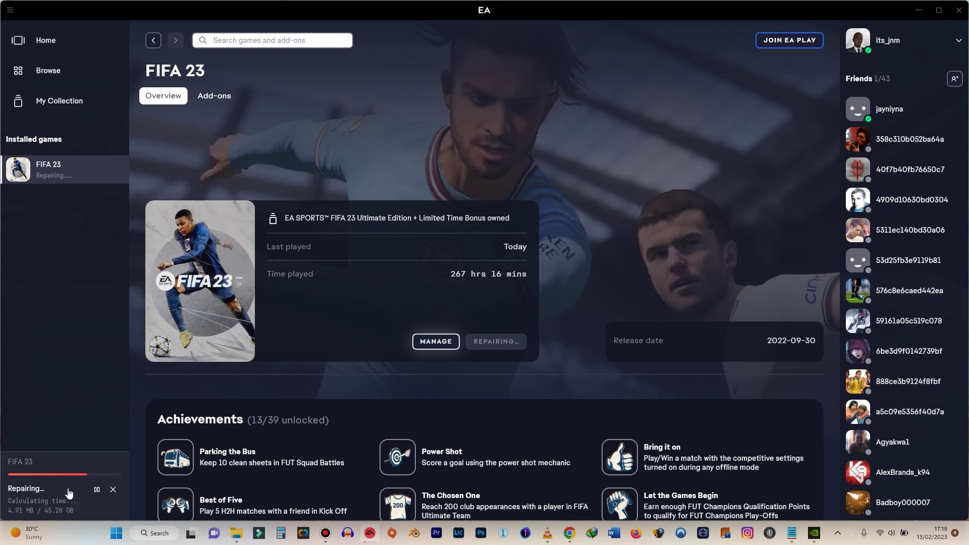
Cancel the running repair, confirm the cancellation, and minimize the EA app
click(113, 489)
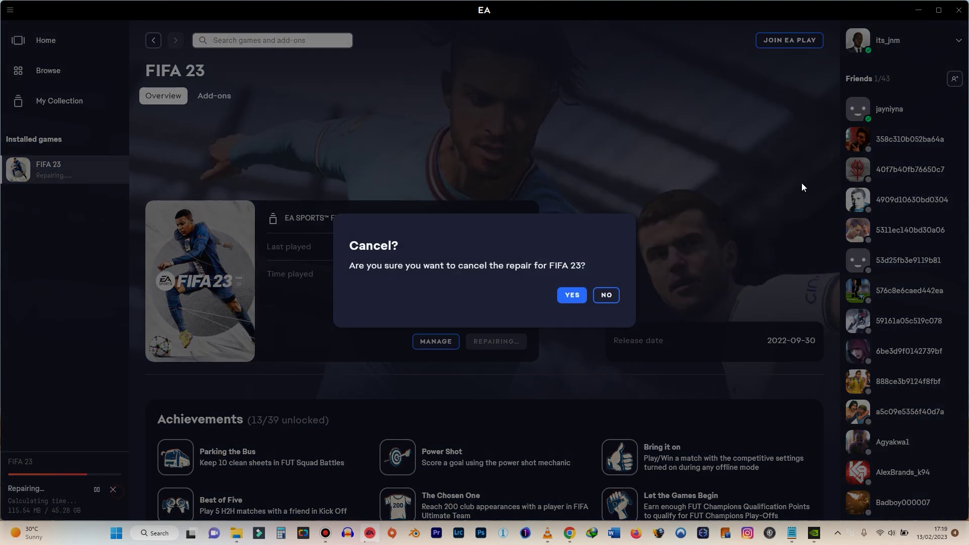
click(574, 297)
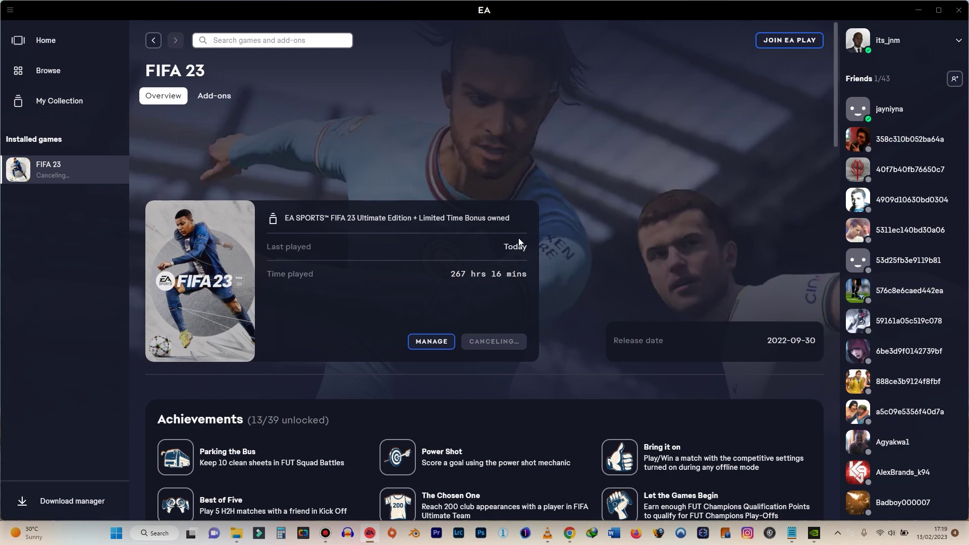
click(923, 9)
Undo the deletion in the FIFA 23 folder, restoring all 25 items, then return to the EA app
mouse_move(237, 533)
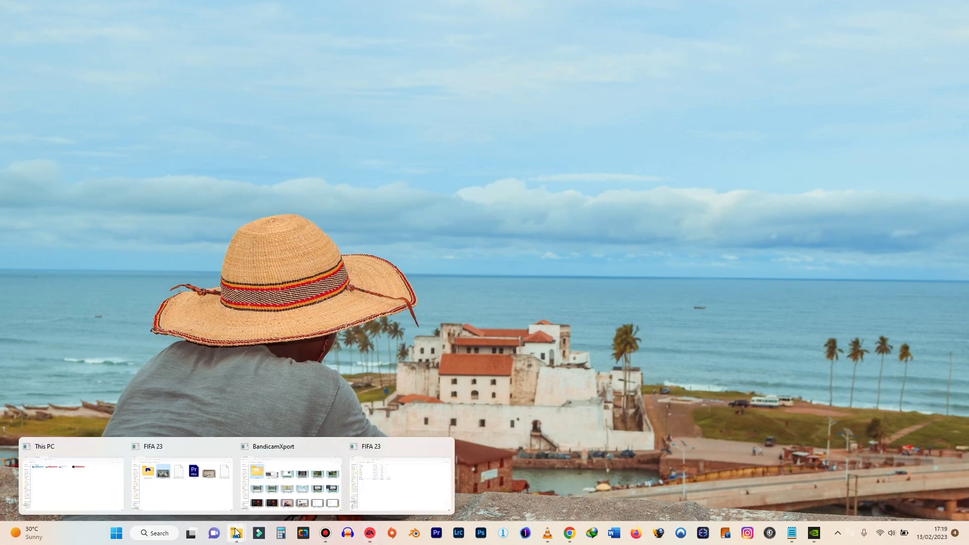
click(368, 484)
right_click(387, 304)
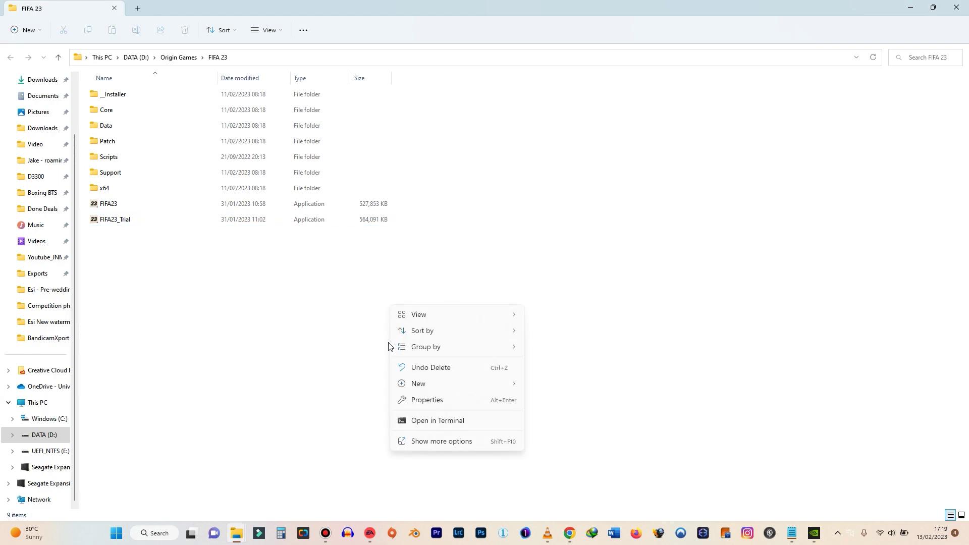
click(441, 369)
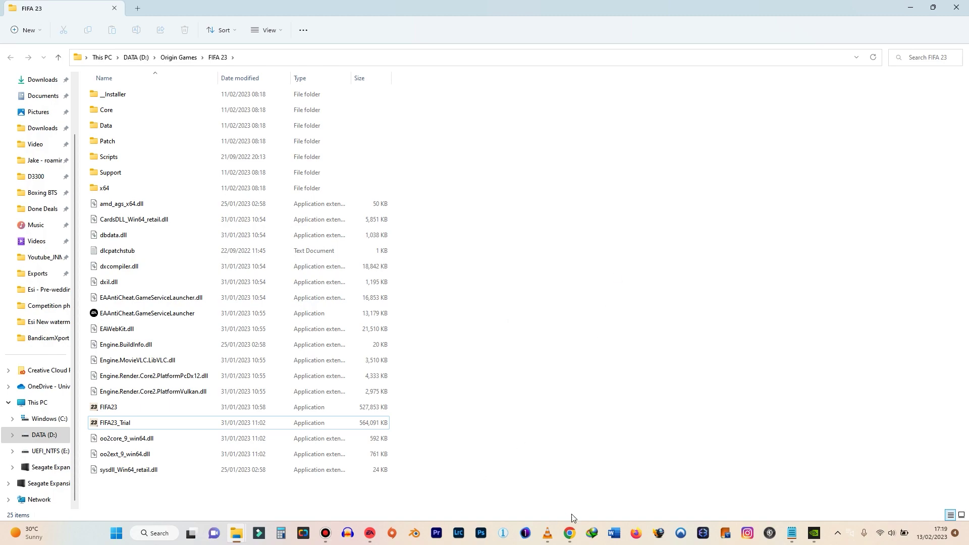
click(370, 539)
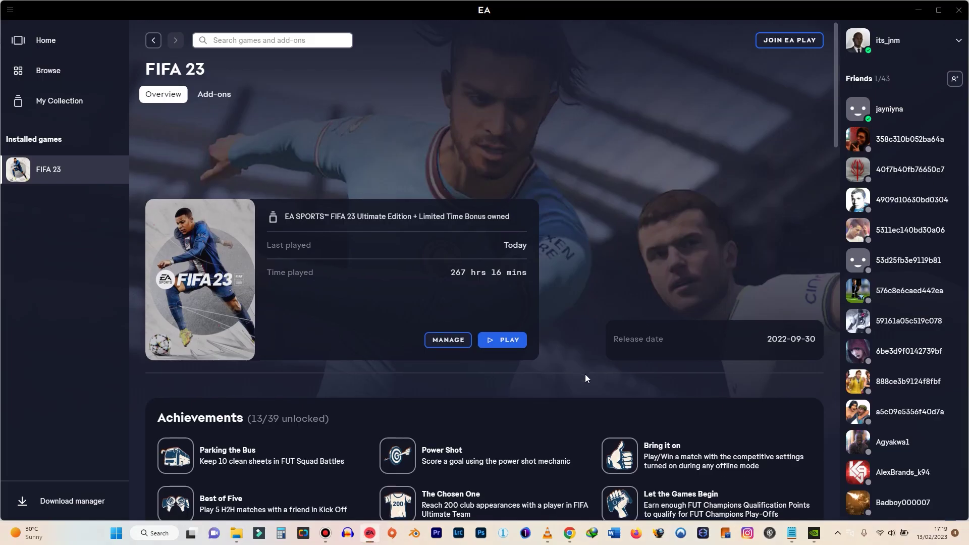
scroll(585, 376, down, 5)
scroll(585, 377, up, 5)
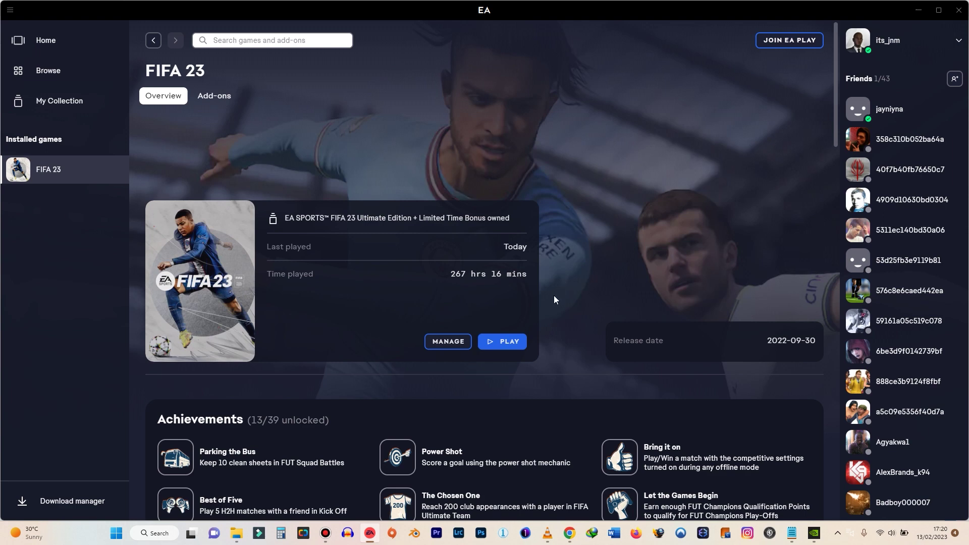
click(510, 340)
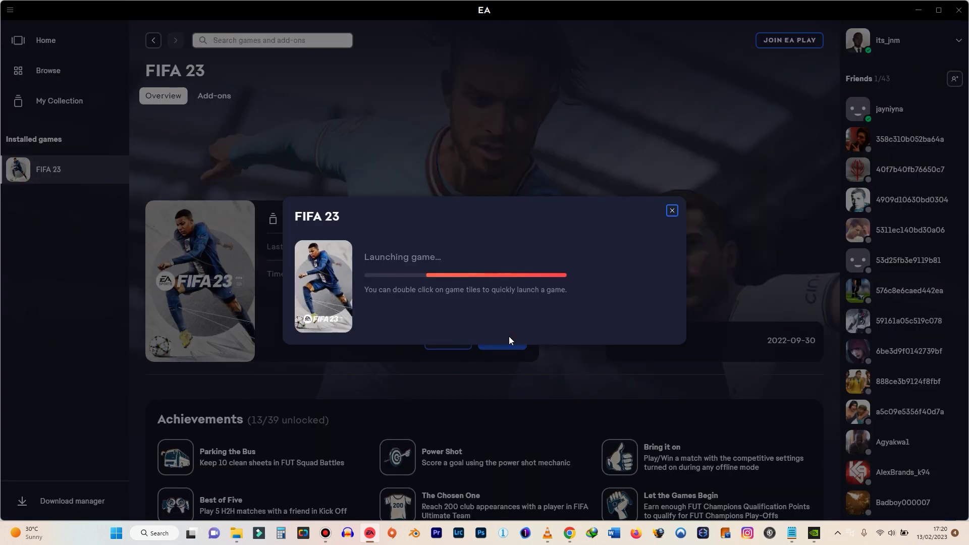